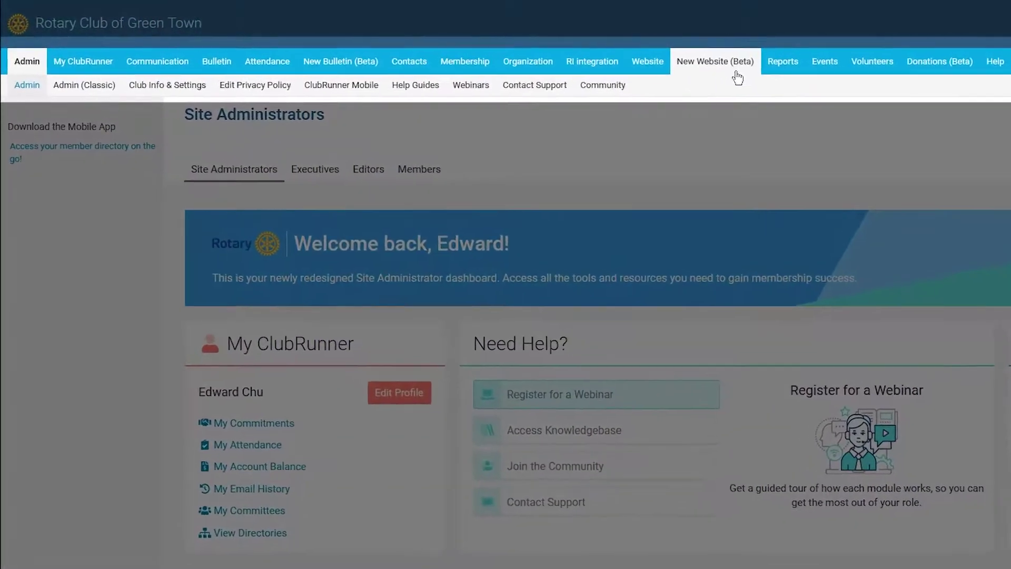
- Reveal the Edit Navigation option on the club homepage's navigation bar in the Home Page Designer
mouse_move(889, 85)
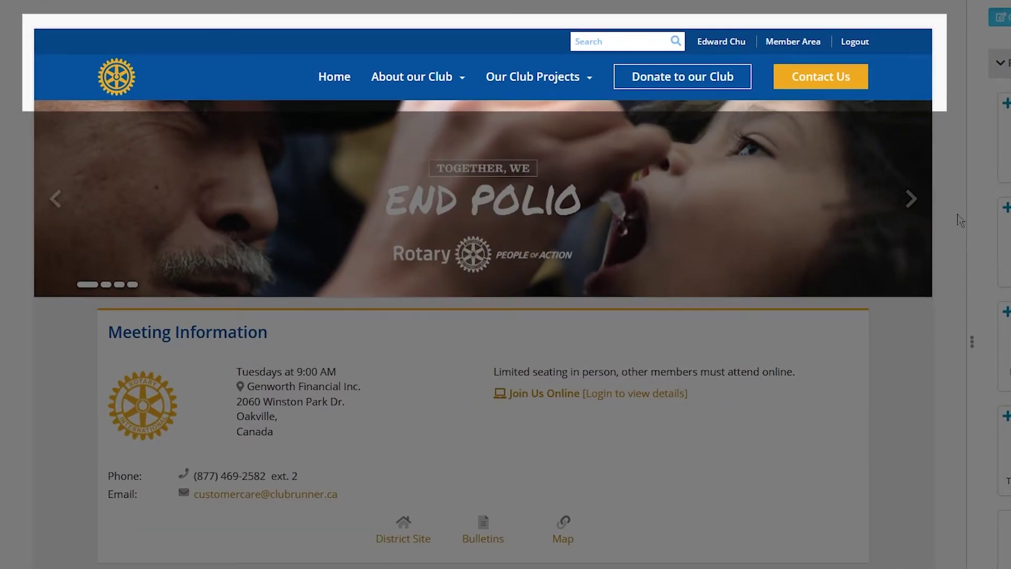
mouse_move(876, 94)
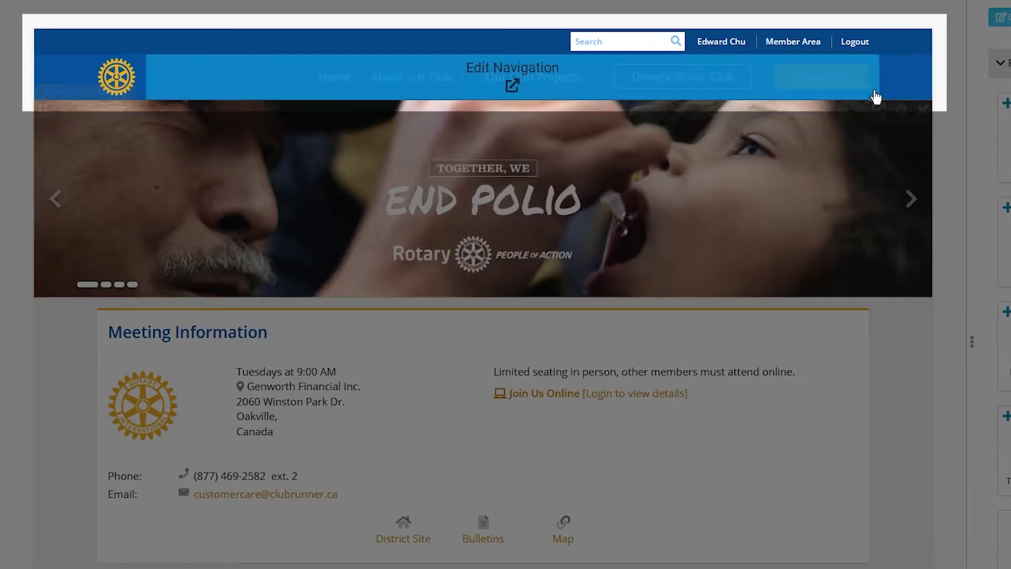
- Open the navigation menu editor and expand, then collapse, About our Club to review its sub-items
left_click(823, 96)
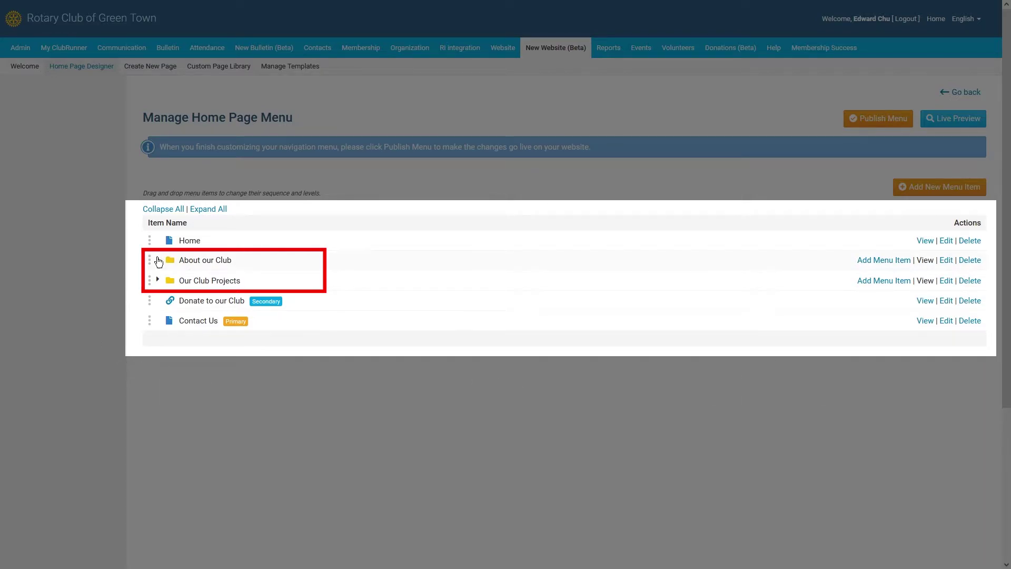
left_click(158, 261)
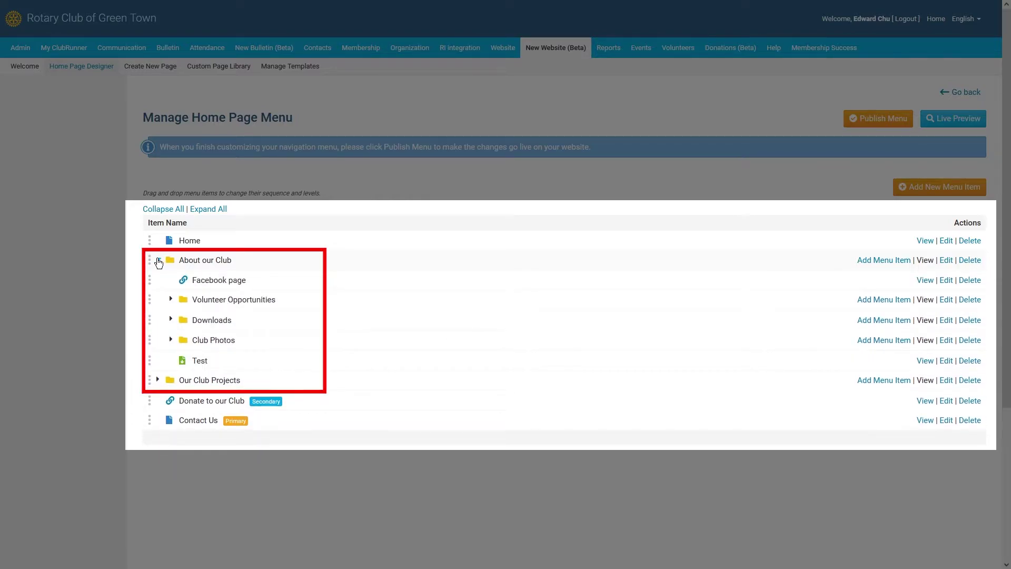
left_click(158, 260)
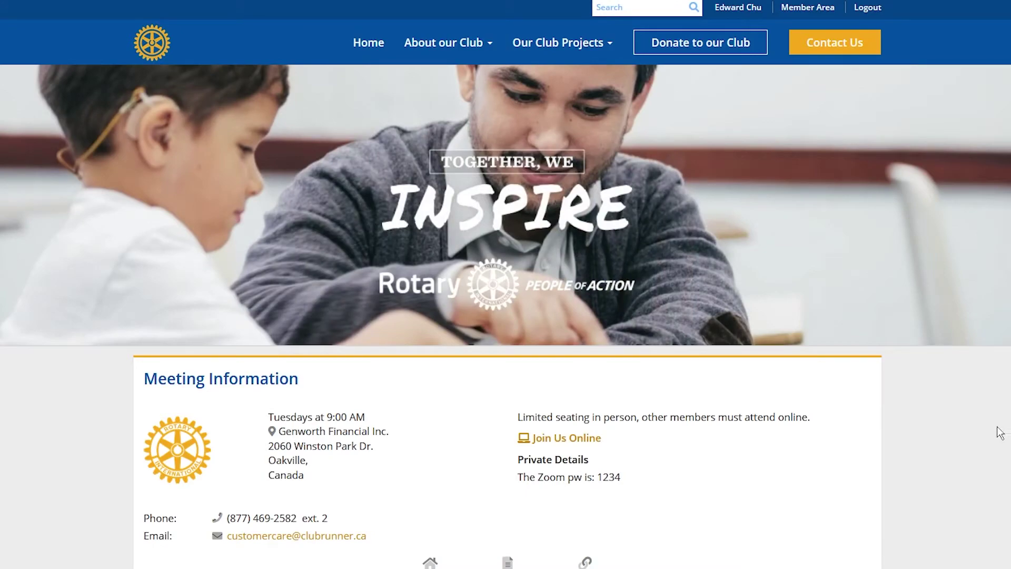
- View the About our Club dropdown on the live site, then head back to Manage Home Page Menu
mouse_move(482, 55)
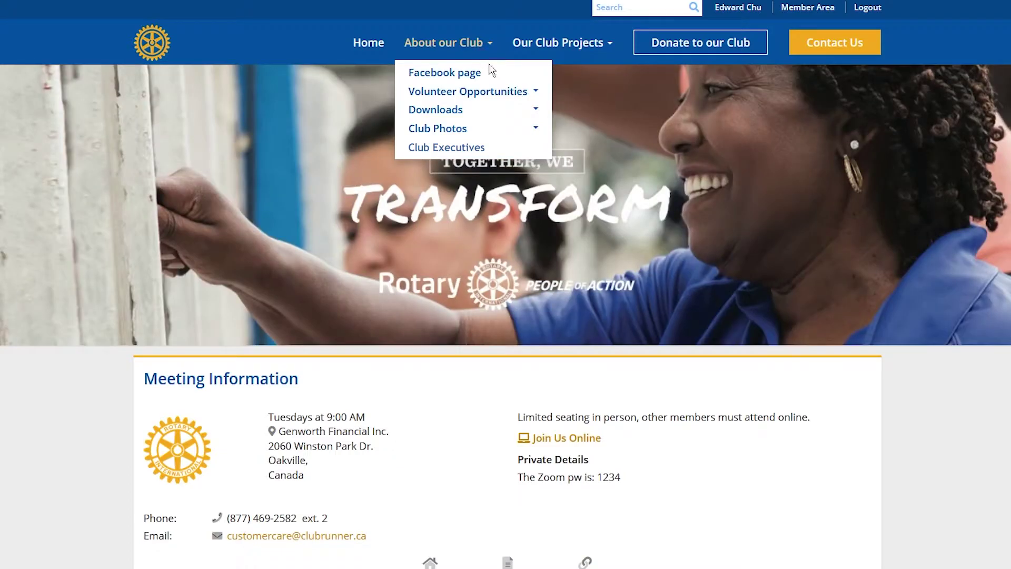
mouse_move(499, 96)
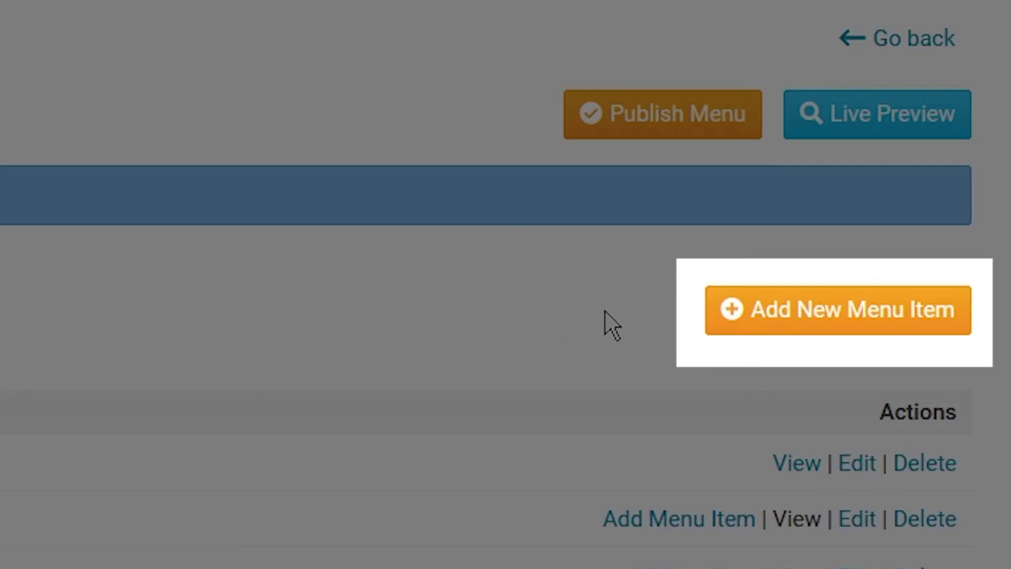
- Start a new home page menu item from Add New Menu Item
left_click(792, 315)
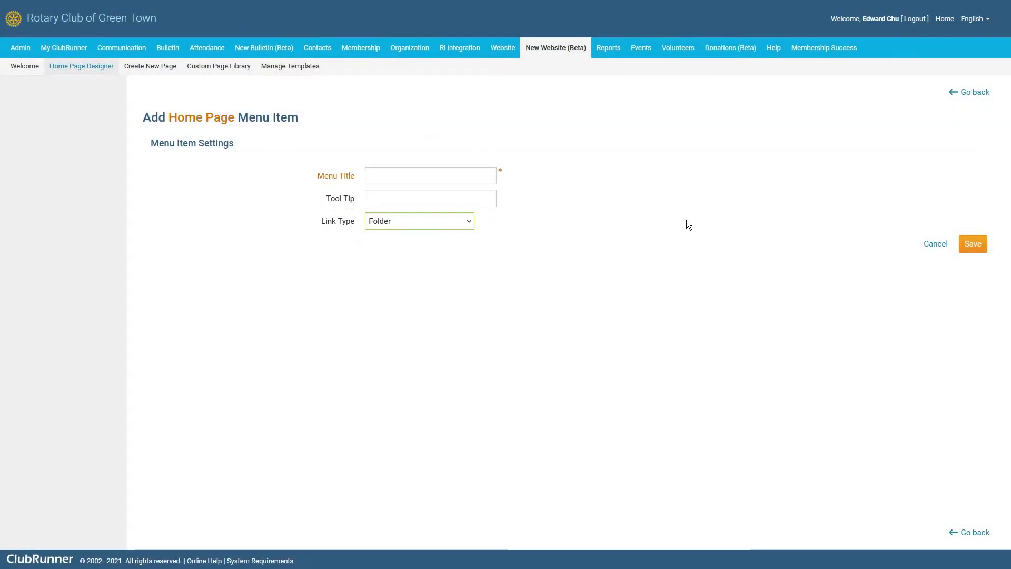
- Set the new item's Link Type to Built-in Page, browsing the Pages list and keeping Home
left_click(425, 221)
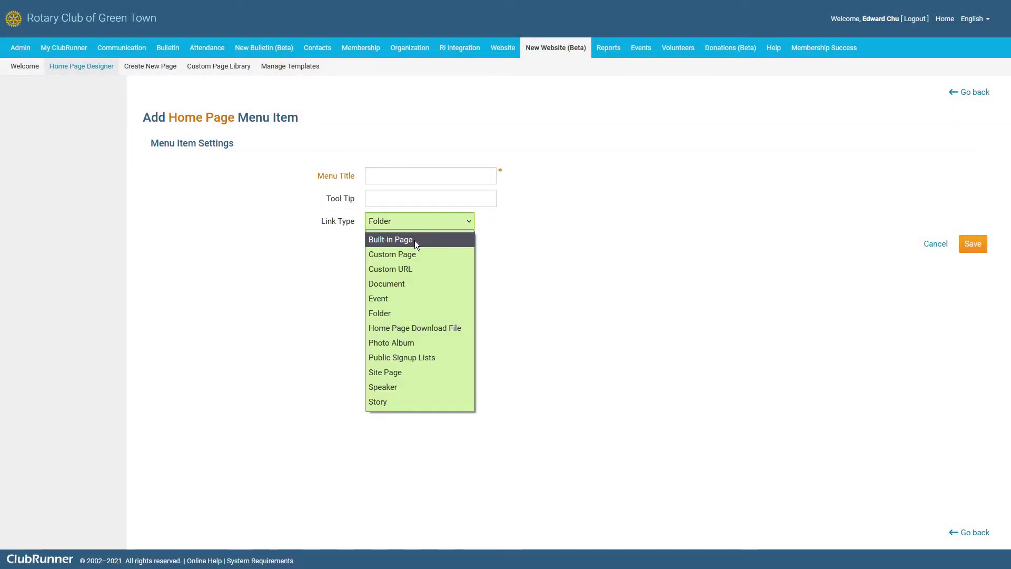
left_click(423, 241)
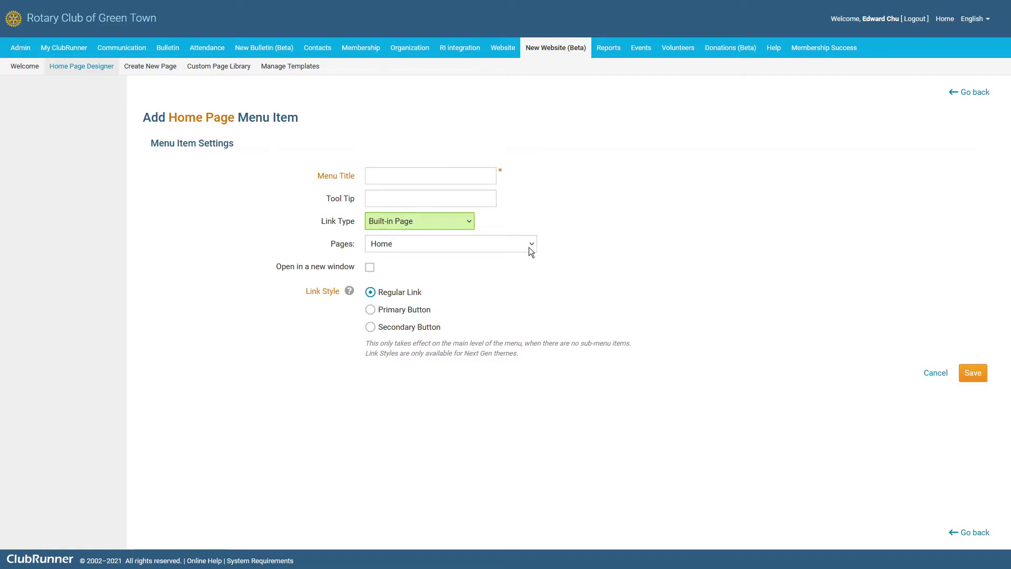
left_click(512, 246)
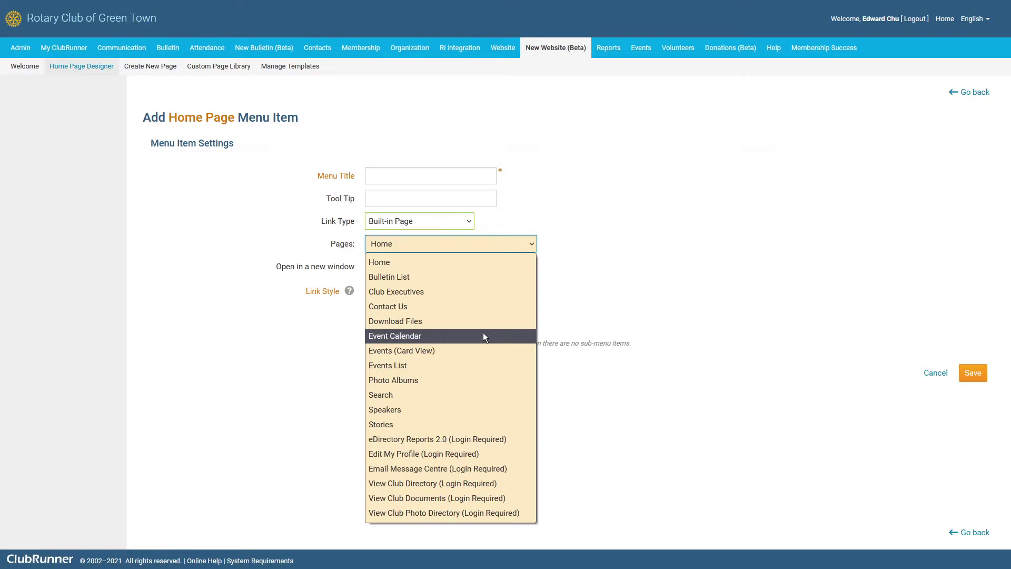
left_click(657, 318)
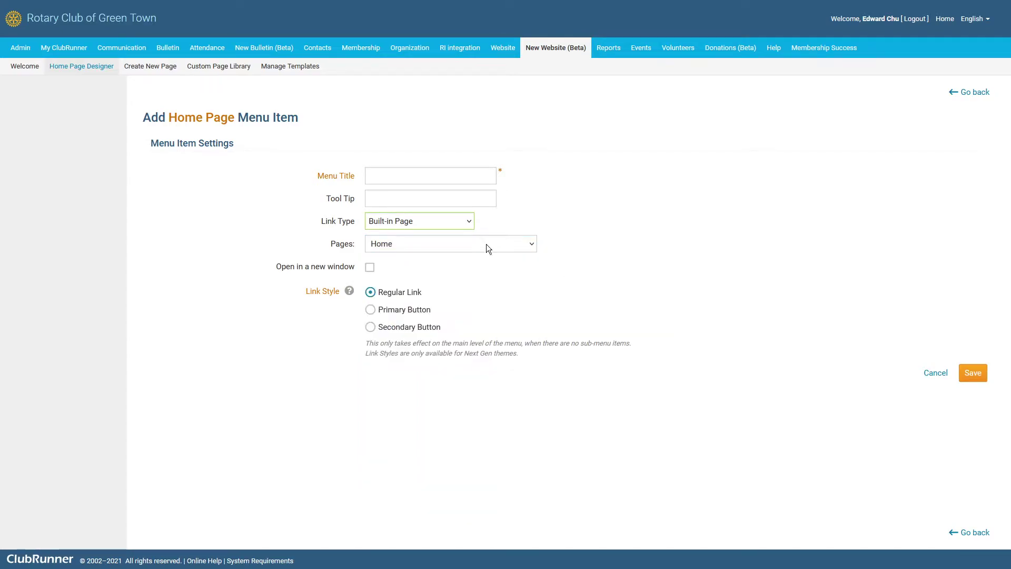
- Make the new item an Event link pointing to the BBQ (MyEventRunner) event
left_click(456, 219)
key("Escape")
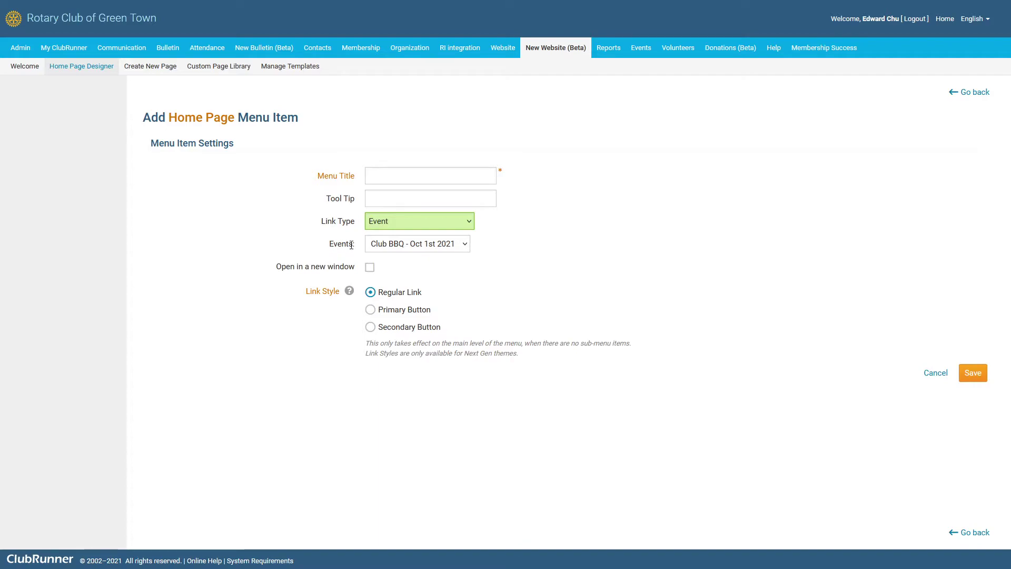
left_click(466, 243)
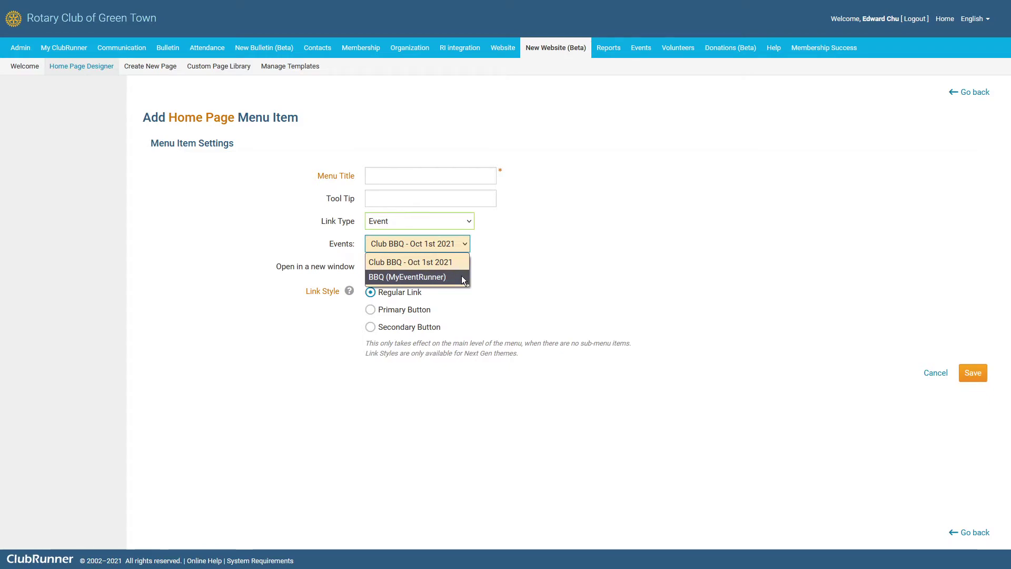
left_click(461, 276)
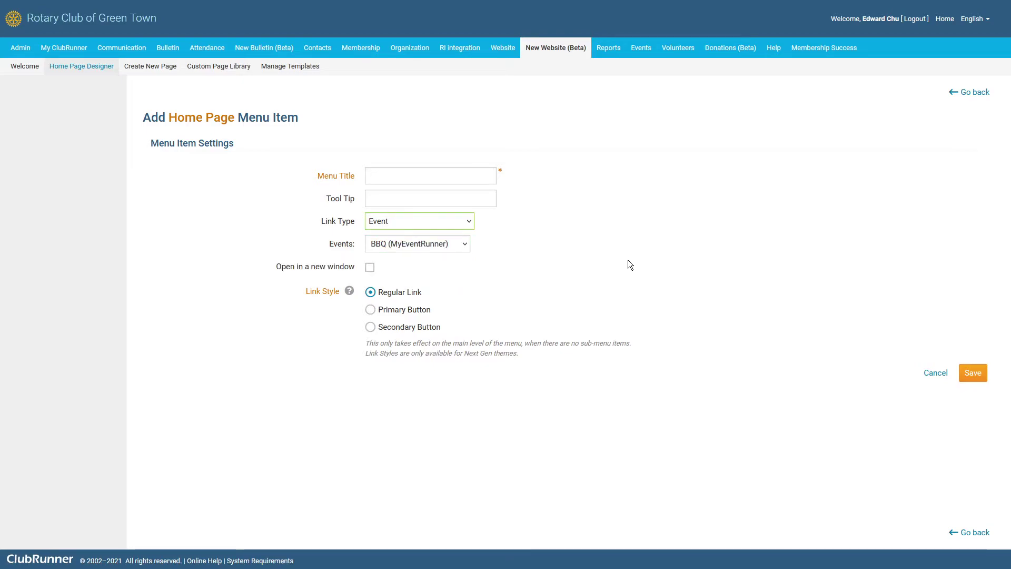
- Switch the Link Type to Site Page and expand About Our Club in the Site Pages tree
left_click(464, 221)
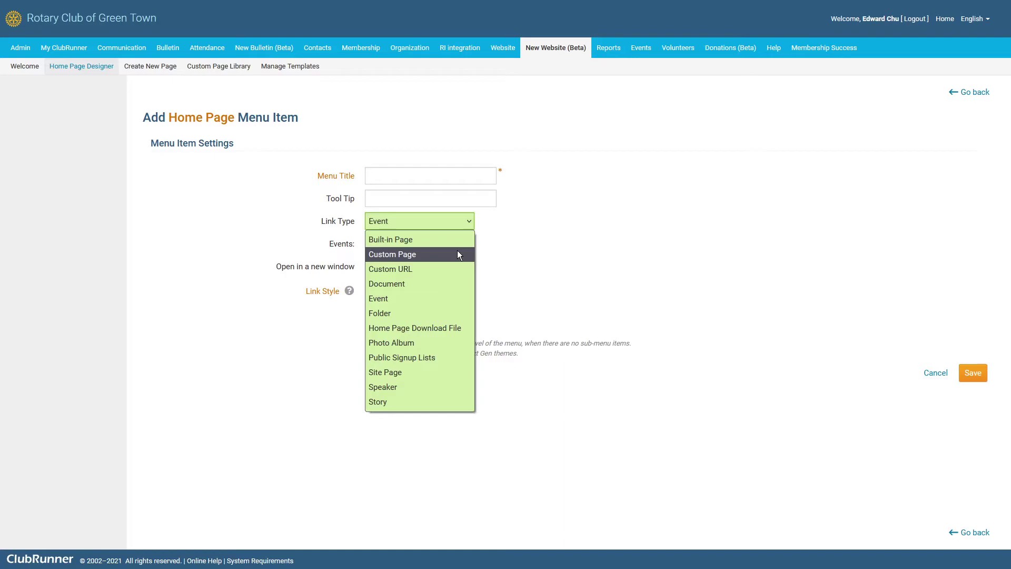
left_click(457, 255)
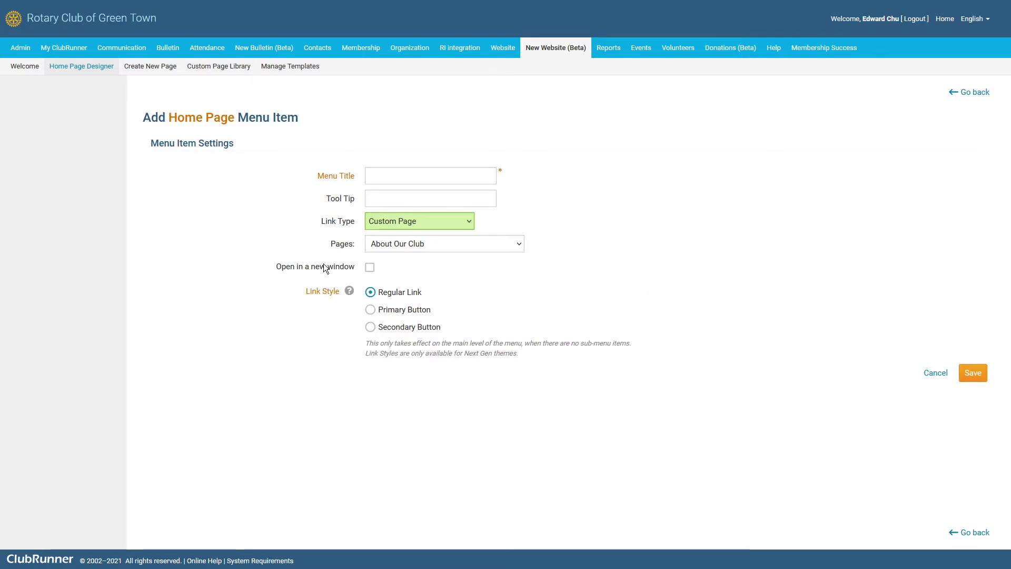
left_click(408, 224)
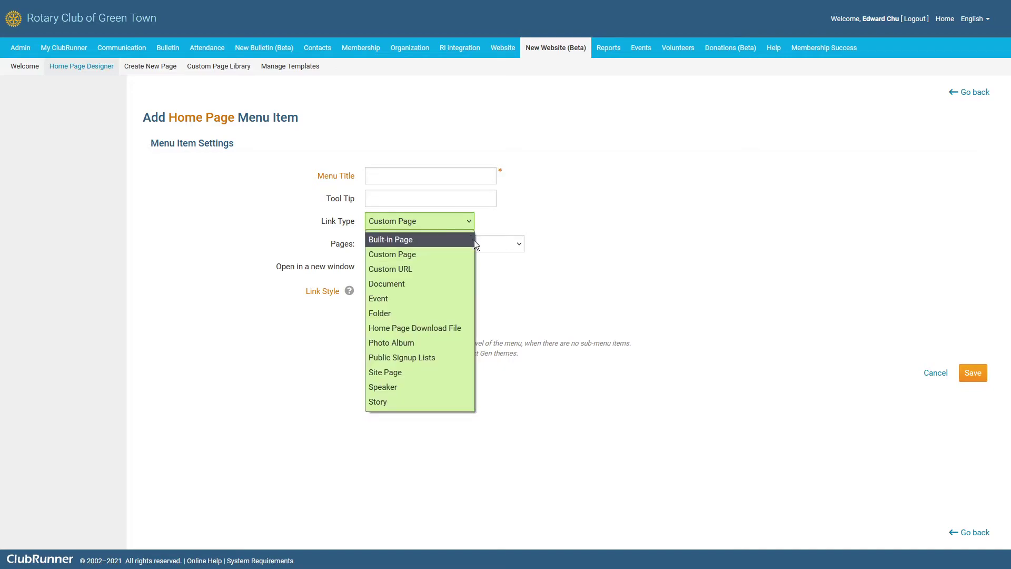
left_click(453, 375)
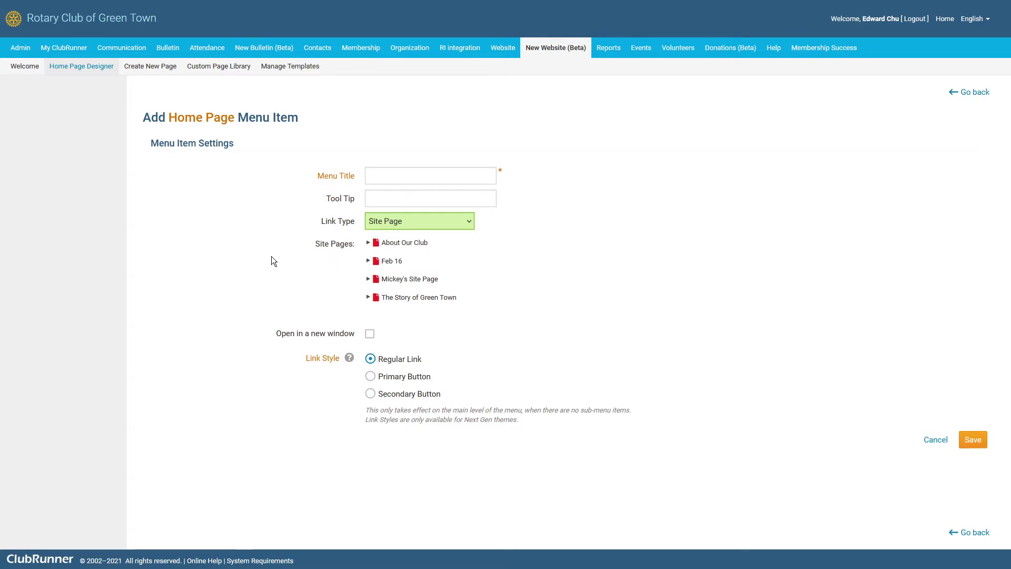
left_click(367, 243)
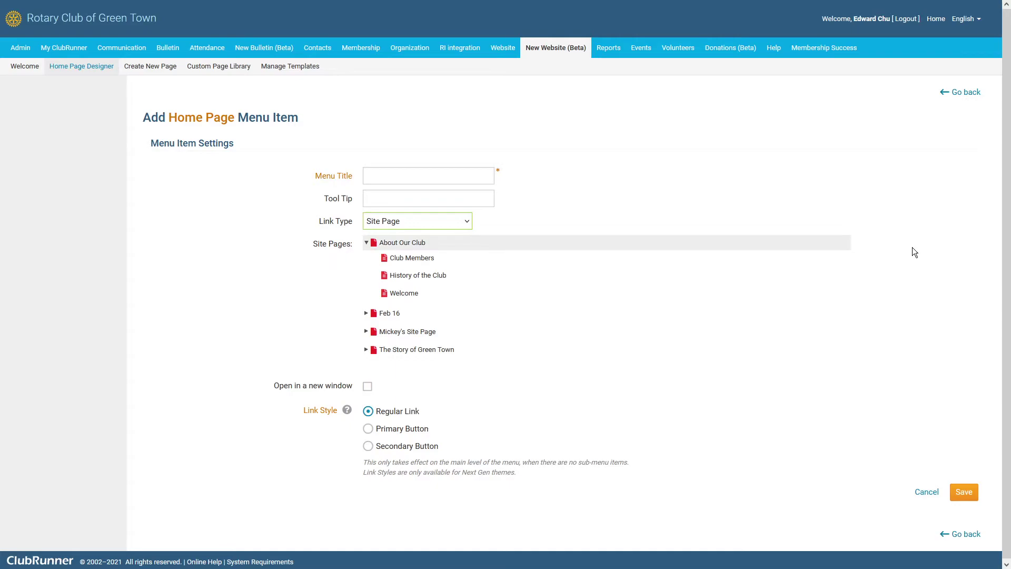
- Choose Custom URL as the Link Type so the Target Page Link/Email field appears
left_click(466, 221)
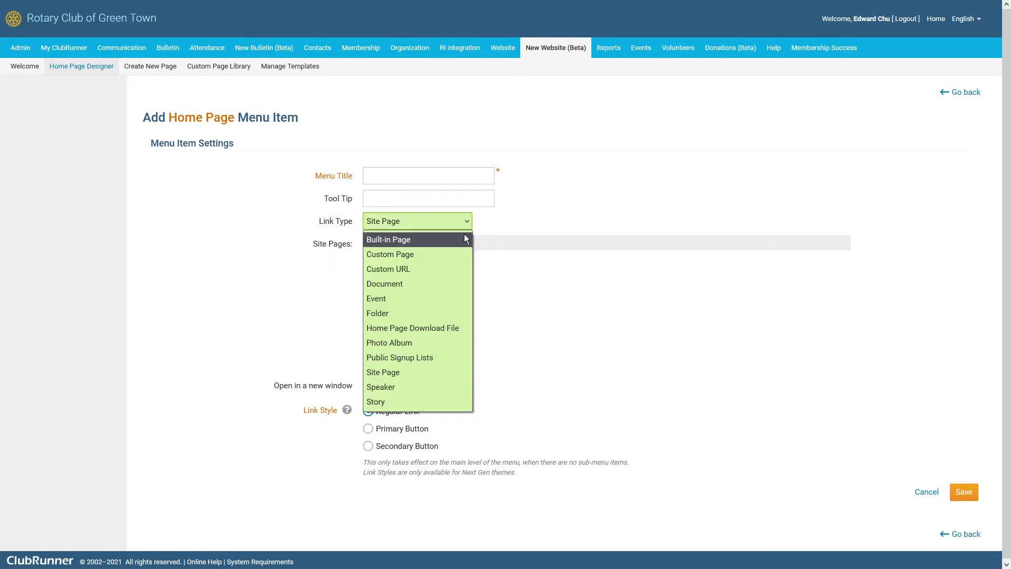
left_click(456, 270)
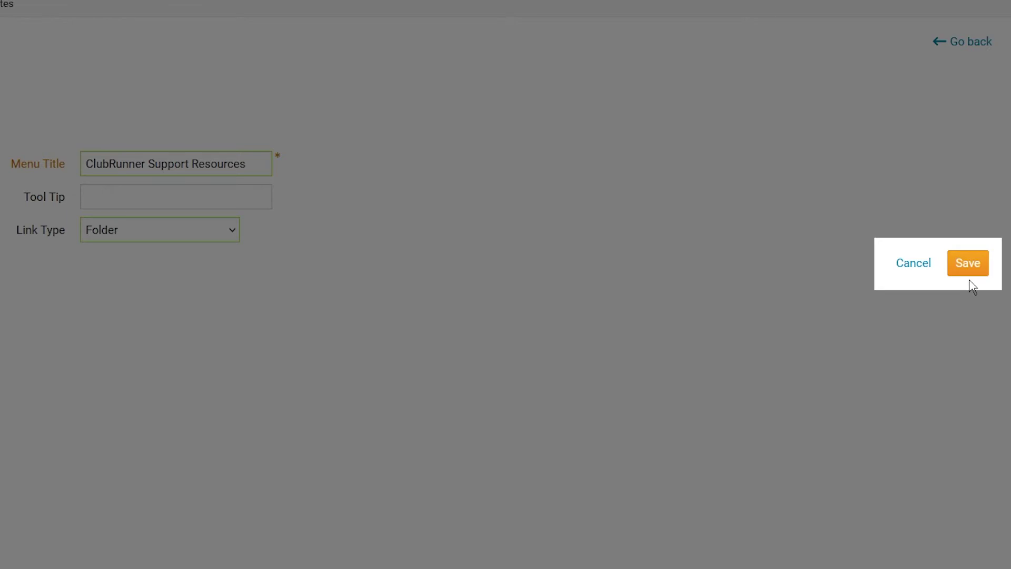
- Save the 'ClubRunner Support Resources' folder item
left_click(970, 271)
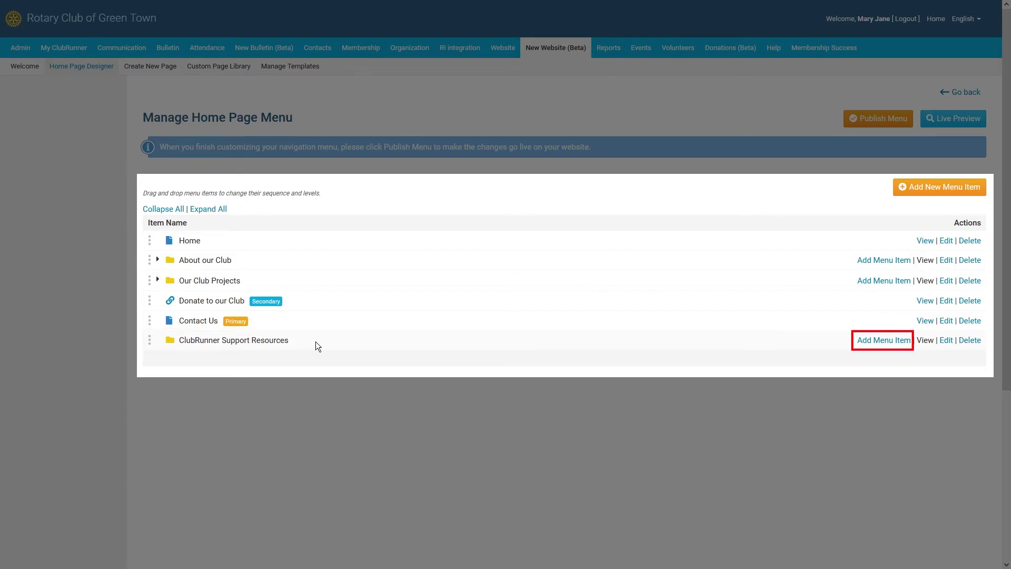
left_click(878, 341)
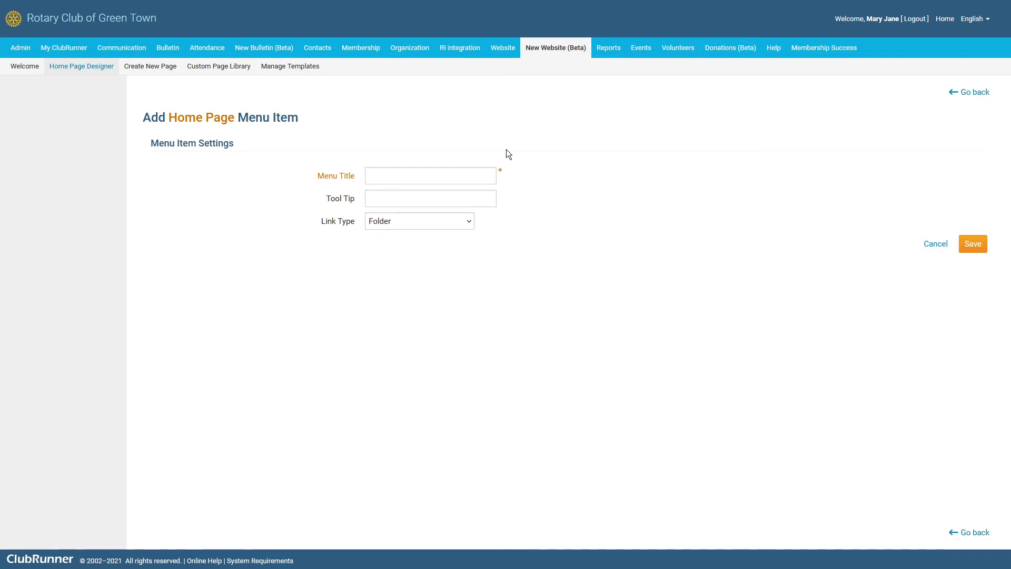
left_click(460, 173)
type("ClubRunner Support Knowledgebase")
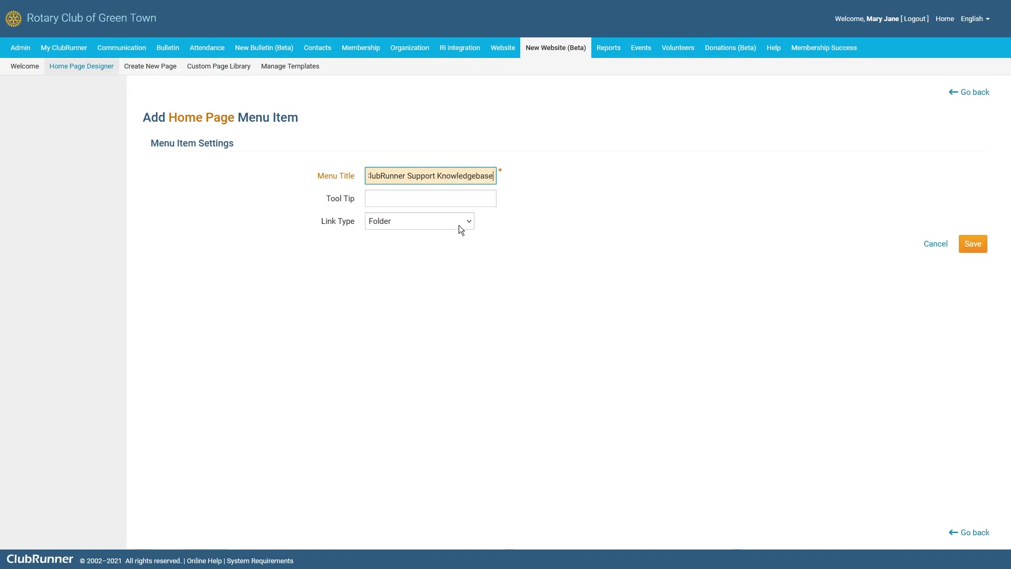
left_click(460, 225)
left_click(437, 270)
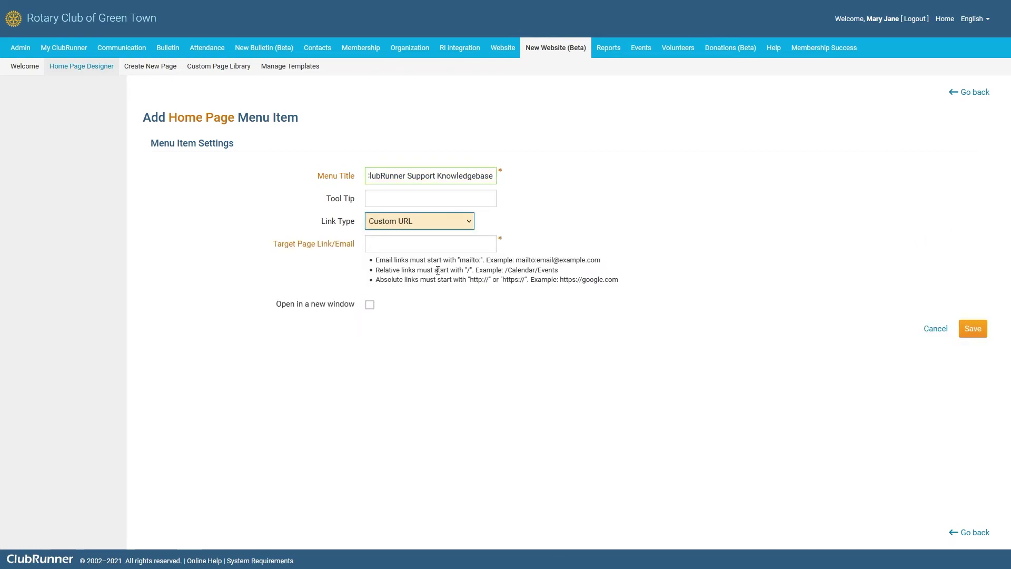
left_click(435, 244)
type("https://www.clubrunnersupport.com")
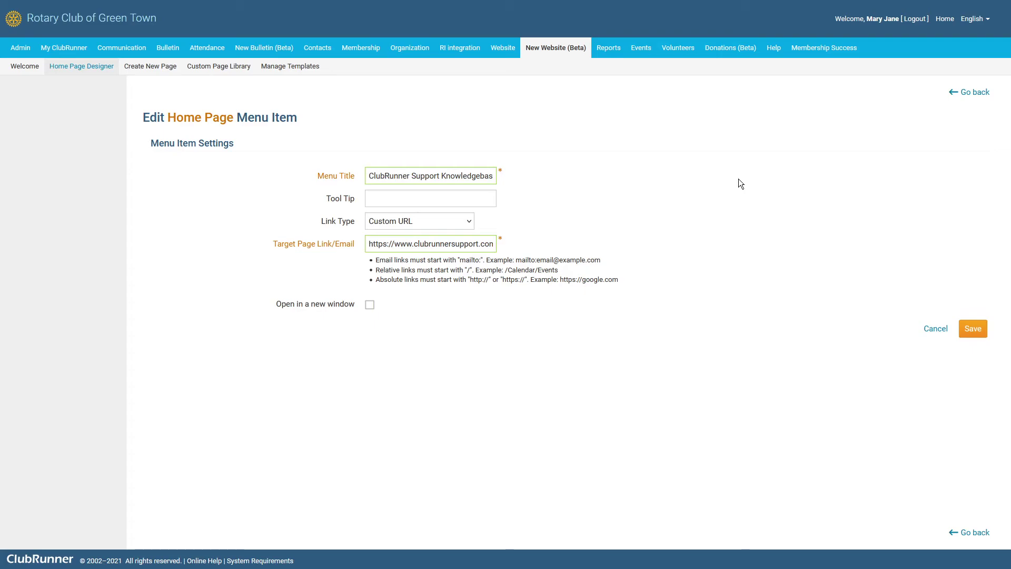
left_click(980, 334)
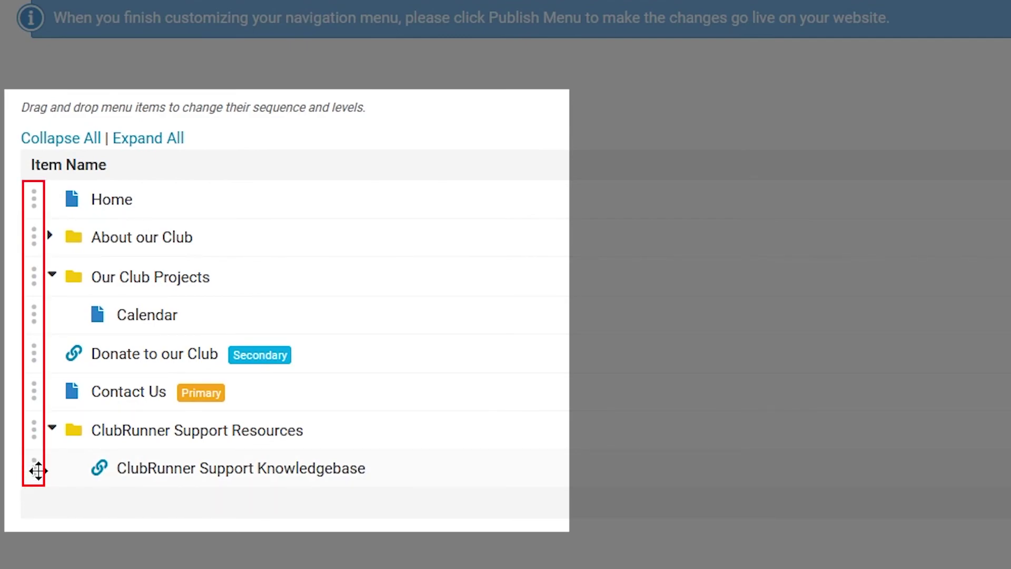
- Move the ClubRunner Support Knowledgebase link out of Support Resources to nest under About our Club
left_click_drag(37, 471, 25, 275)
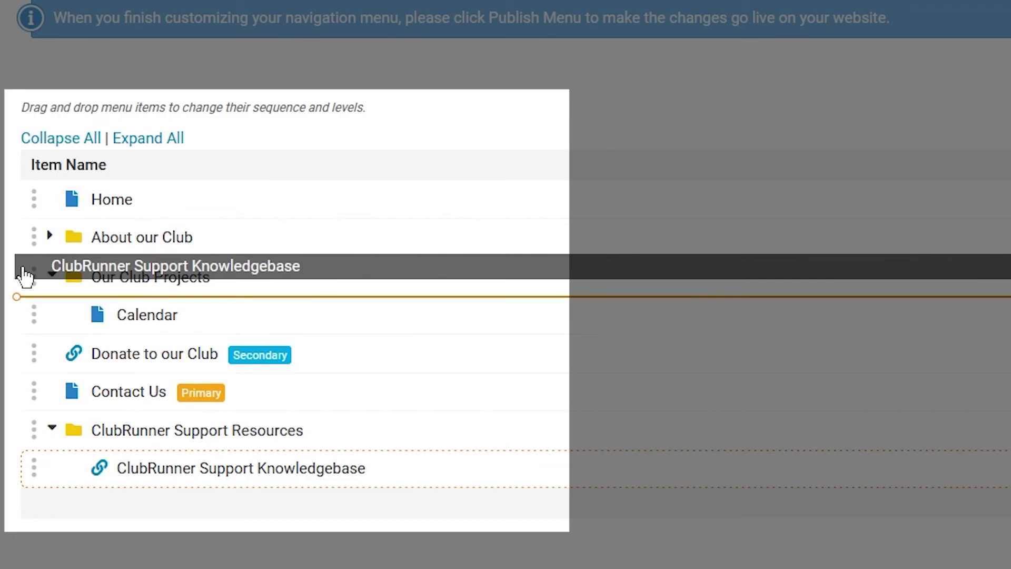
left_click_drag(25, 275, 98, 244)
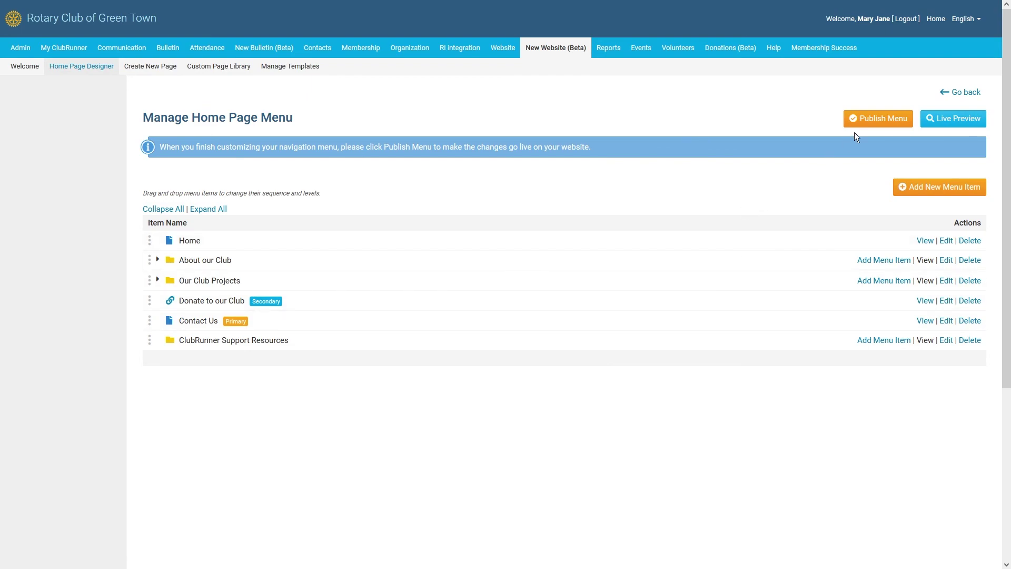
- Publish the updated home page menu and confirm the publish prompt
left_click(878, 122)
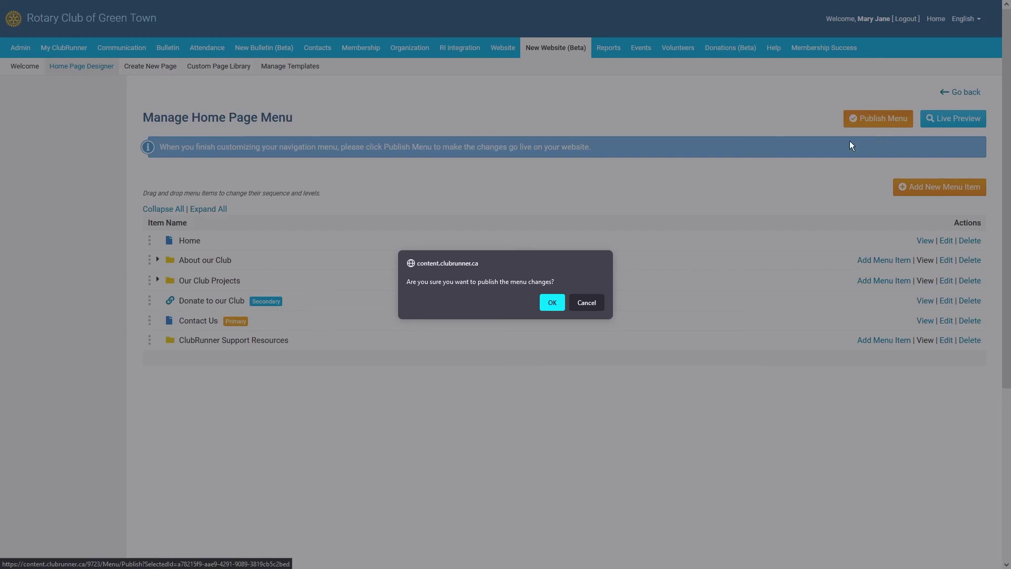
left_click(552, 303)
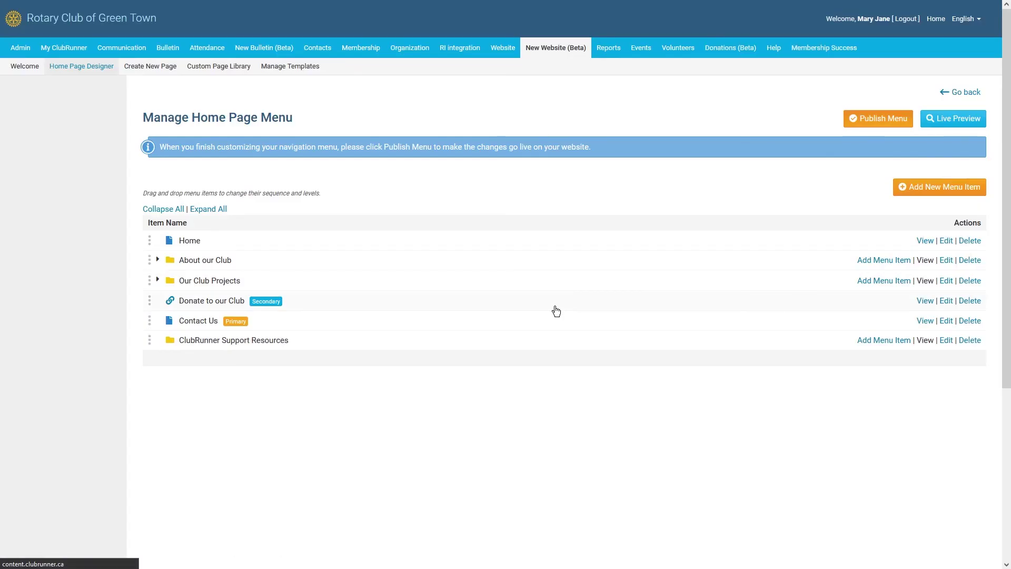